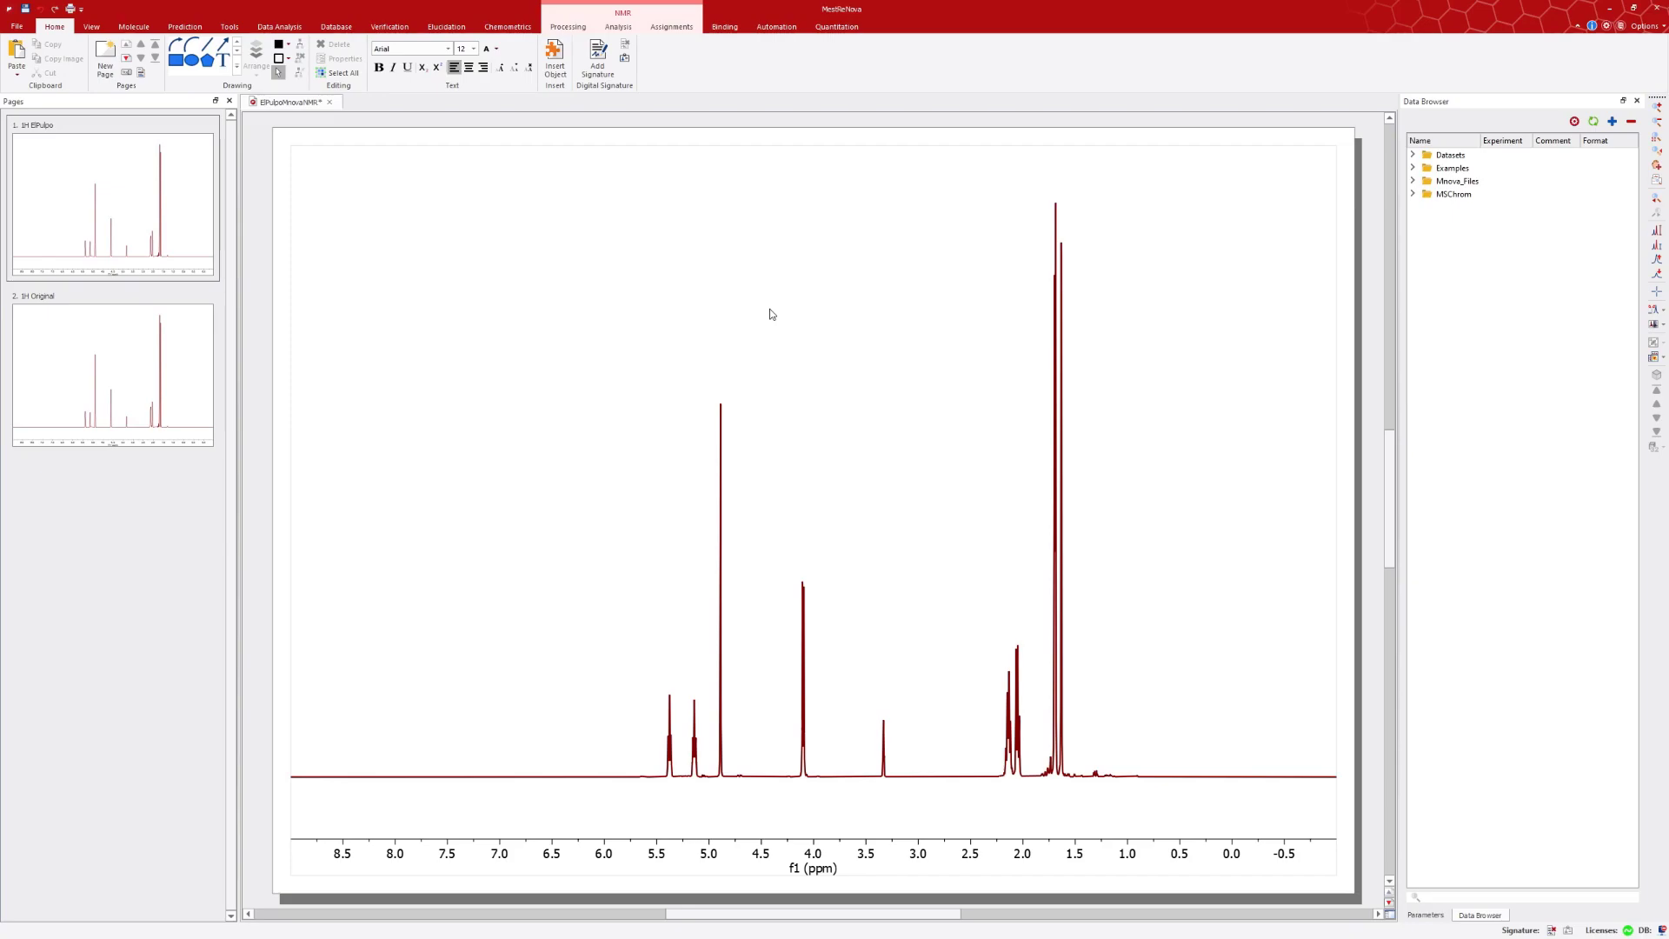
Zoom in on the multiplet at about 5.20–5.09 ppm and enlarge it vertically
key("z")
left_click_drag(683, 728, 701, 733)
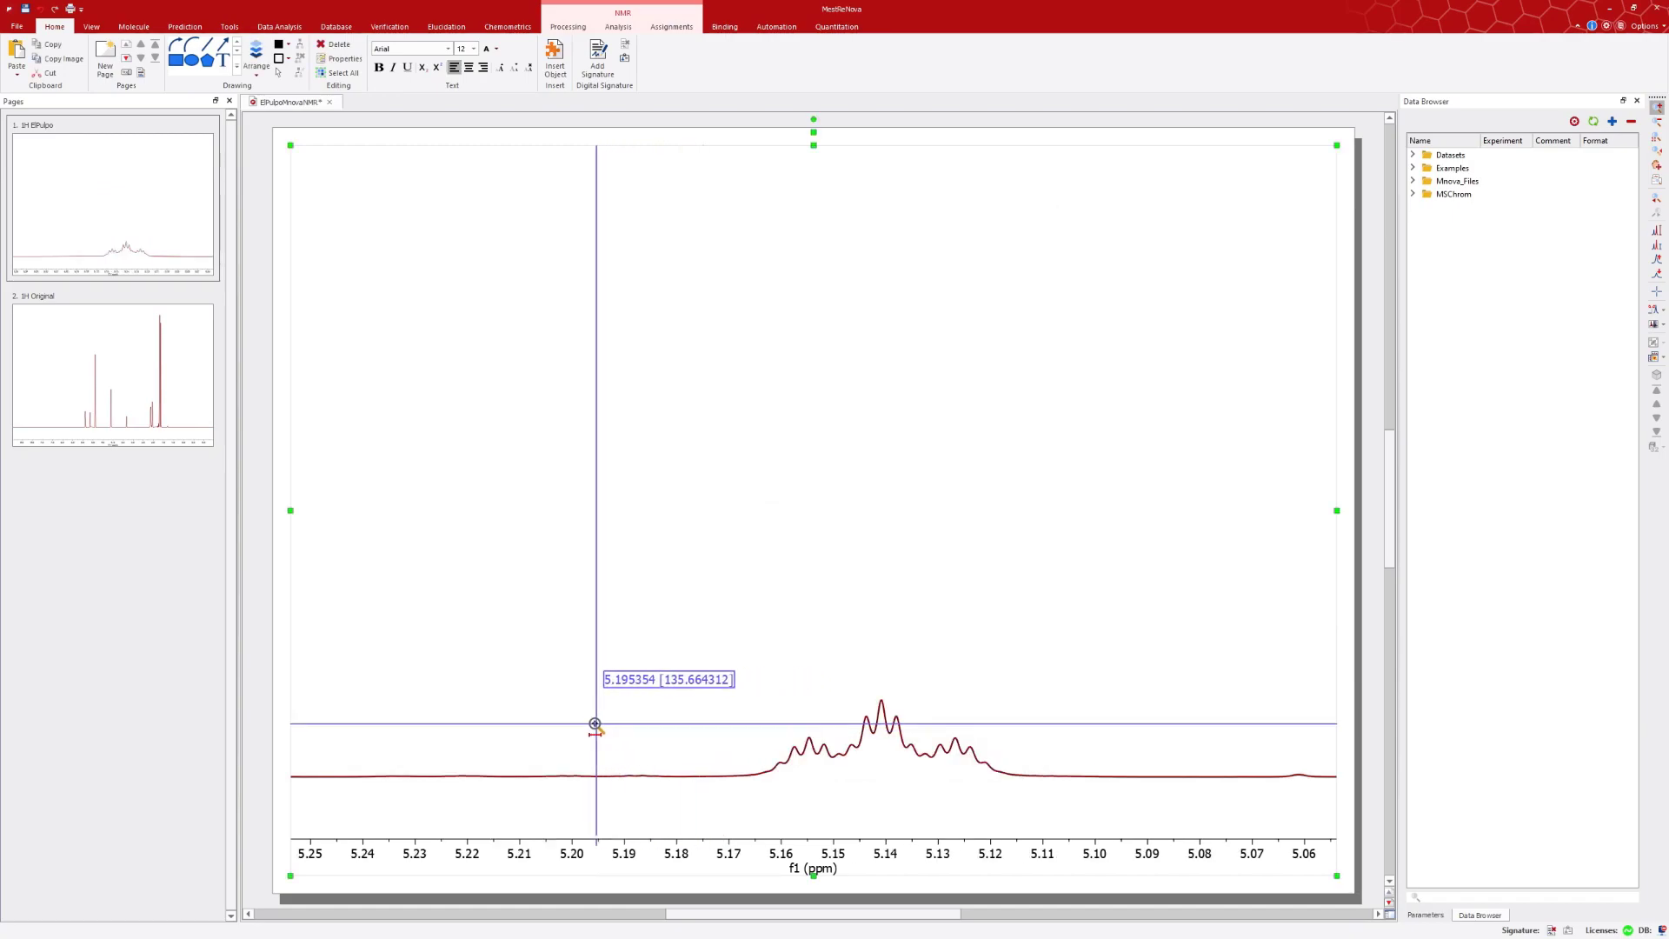
left_click_drag(568, 723, 1148, 758)
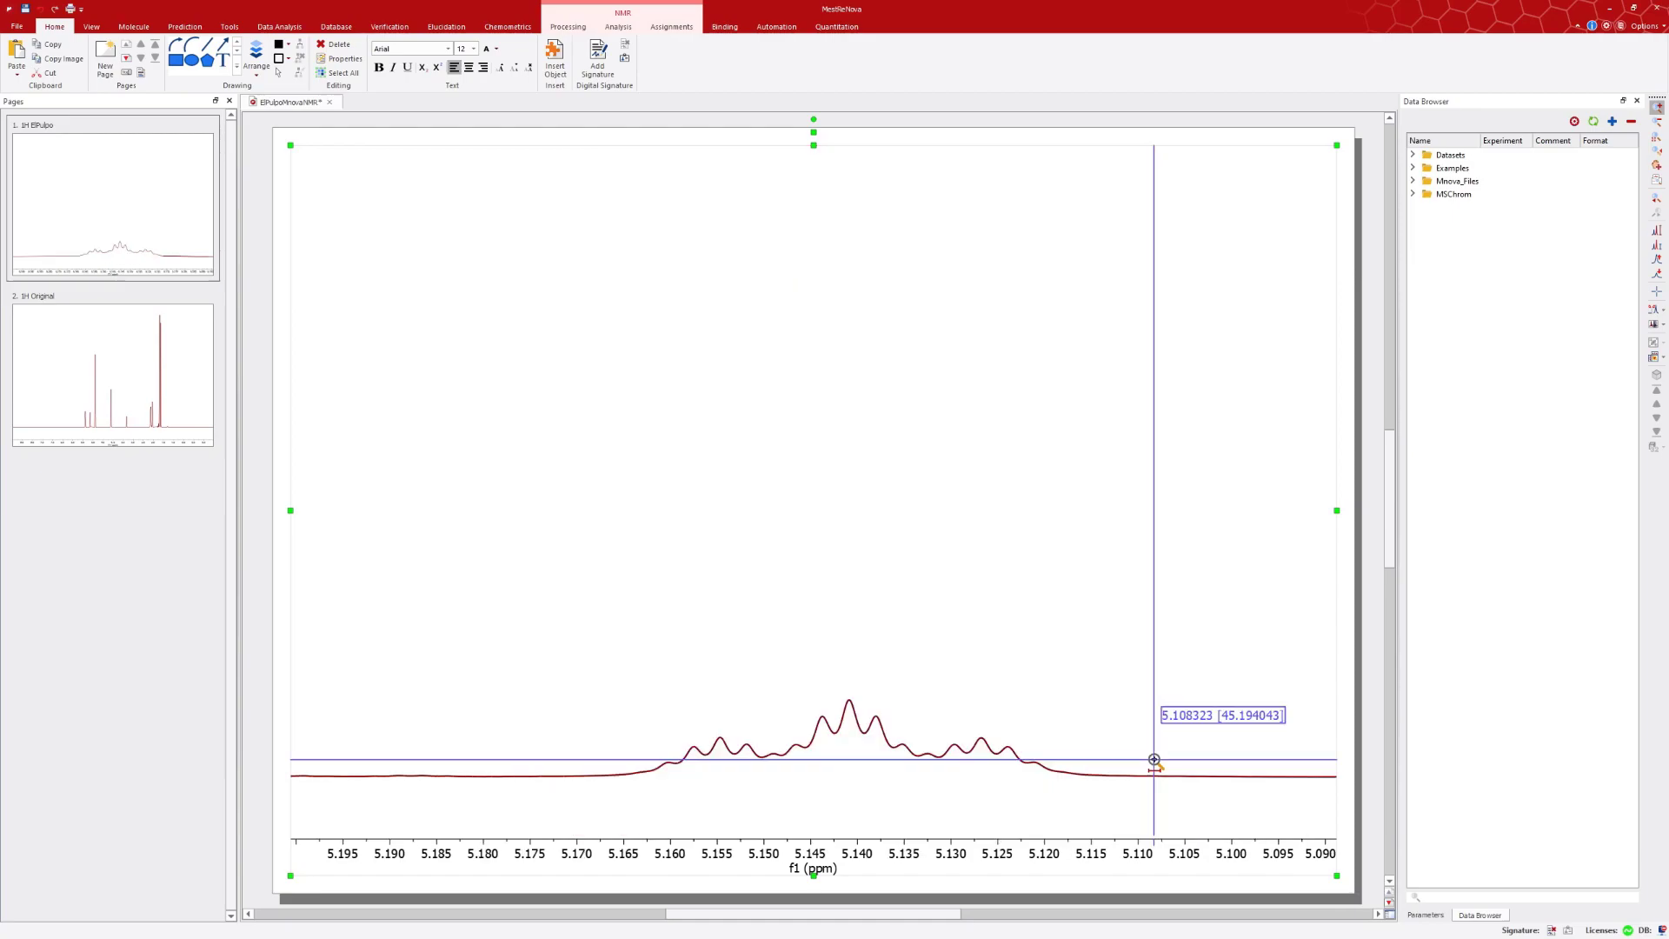
key("Escape")
scroll(1143, 737, "up", 6)
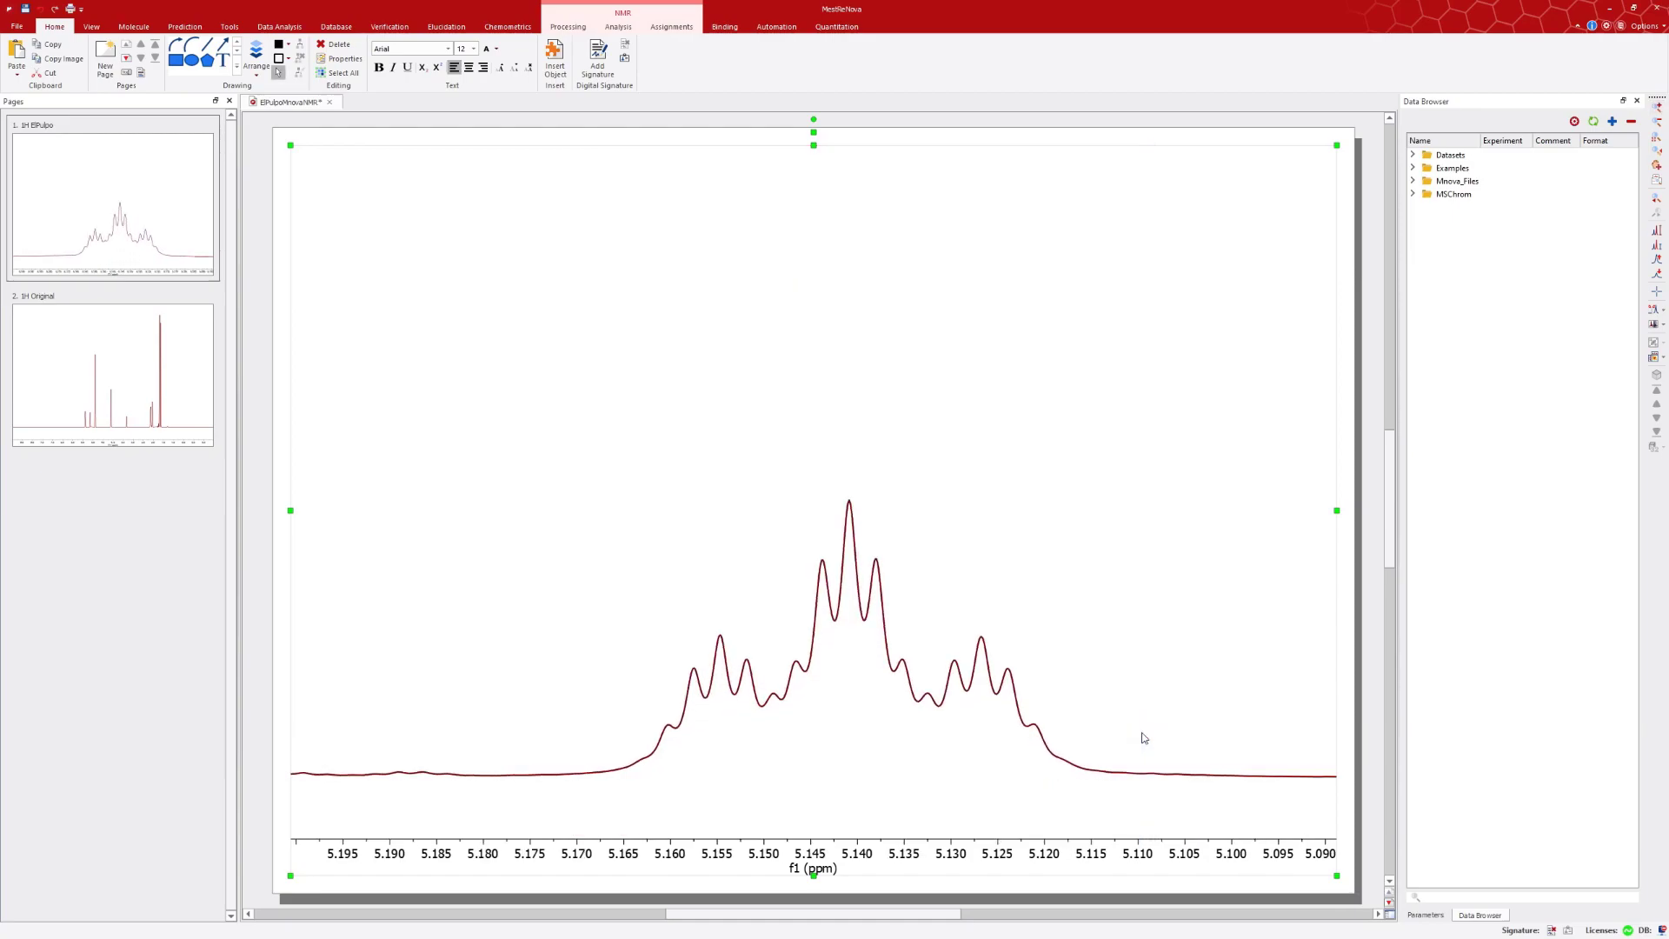
scroll(1144, 737, "down", 1)
Start ElPulpo Resolution Enhancement from the More Processing menu
left_click(569, 26)
left_click(381, 60)
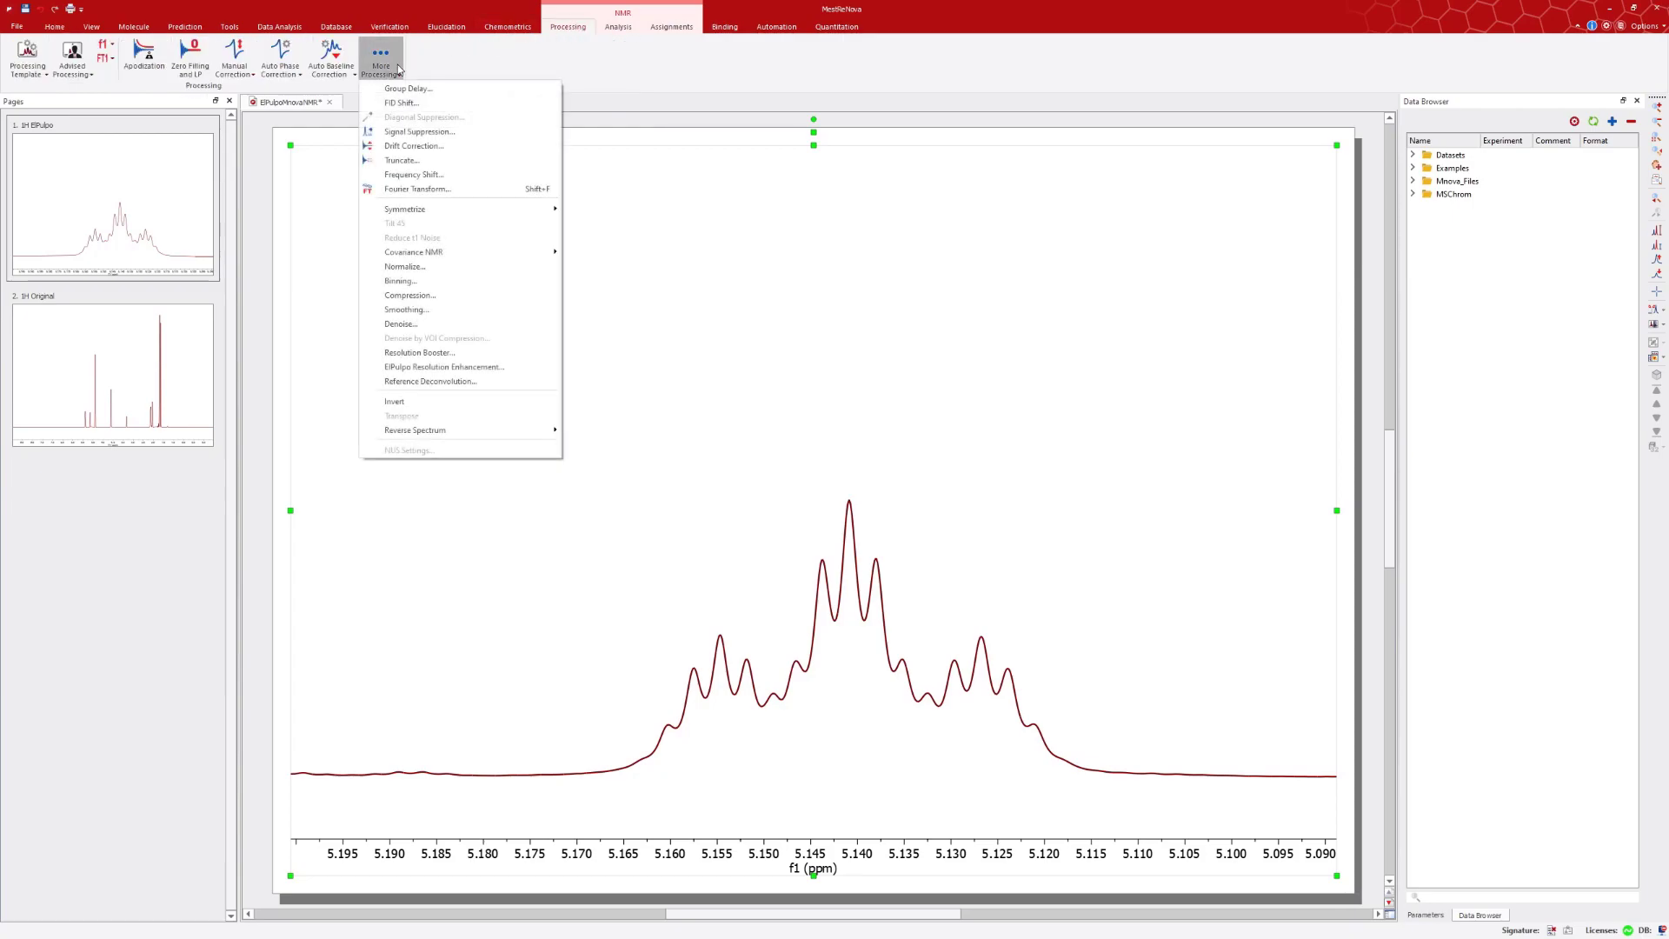
left_click(521, 366)
Move the ElPulpo dialog aside and set Resolution Mode to the second tick
left_click_drag(814, 402, 1182, 335)
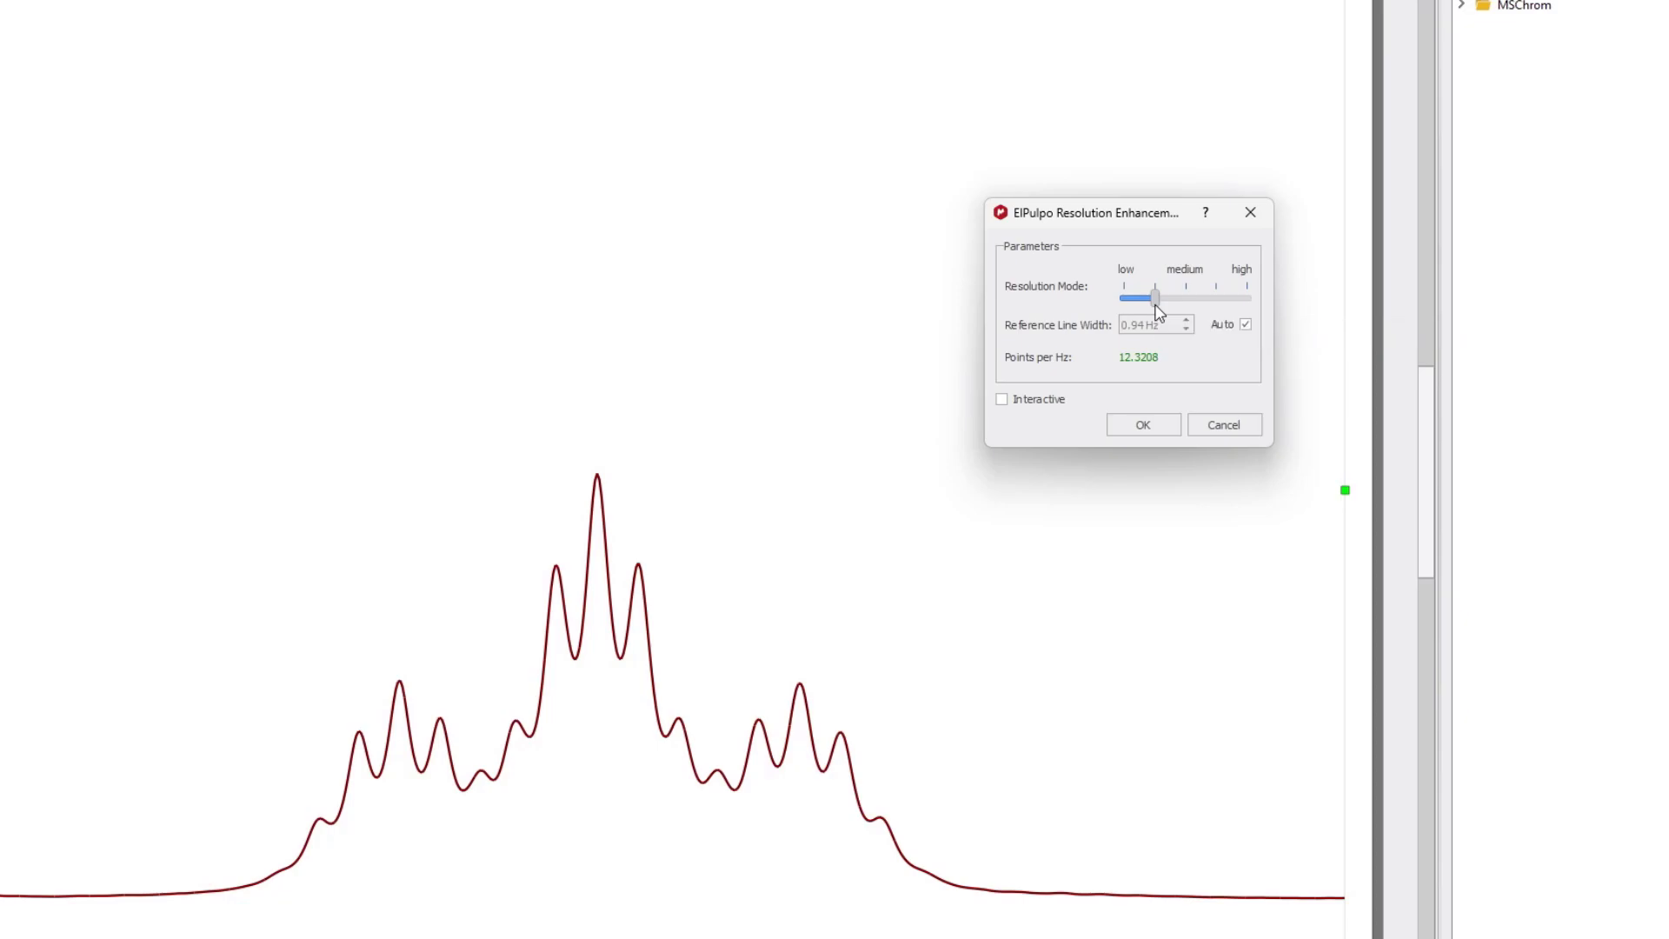
left_click_drag(1129, 306, 1211, 313)
left_click(1128, 298)
left_click(1128, 298)
left_click(1127, 298)
left_click(1128, 298)
left_click(1245, 325)
left_click(1187, 320)
left_click(1187, 320)
left_click(1187, 320)
left_click(1188, 320)
left_click(1187, 320)
left_click(1188, 321)
left_click(1188, 321)
type("2")
key("BackSpace")
left_click(1245, 324)
Preview ElPulpo interactively, compare resolution modes, then apply it at the second level
left_click(1003, 400)
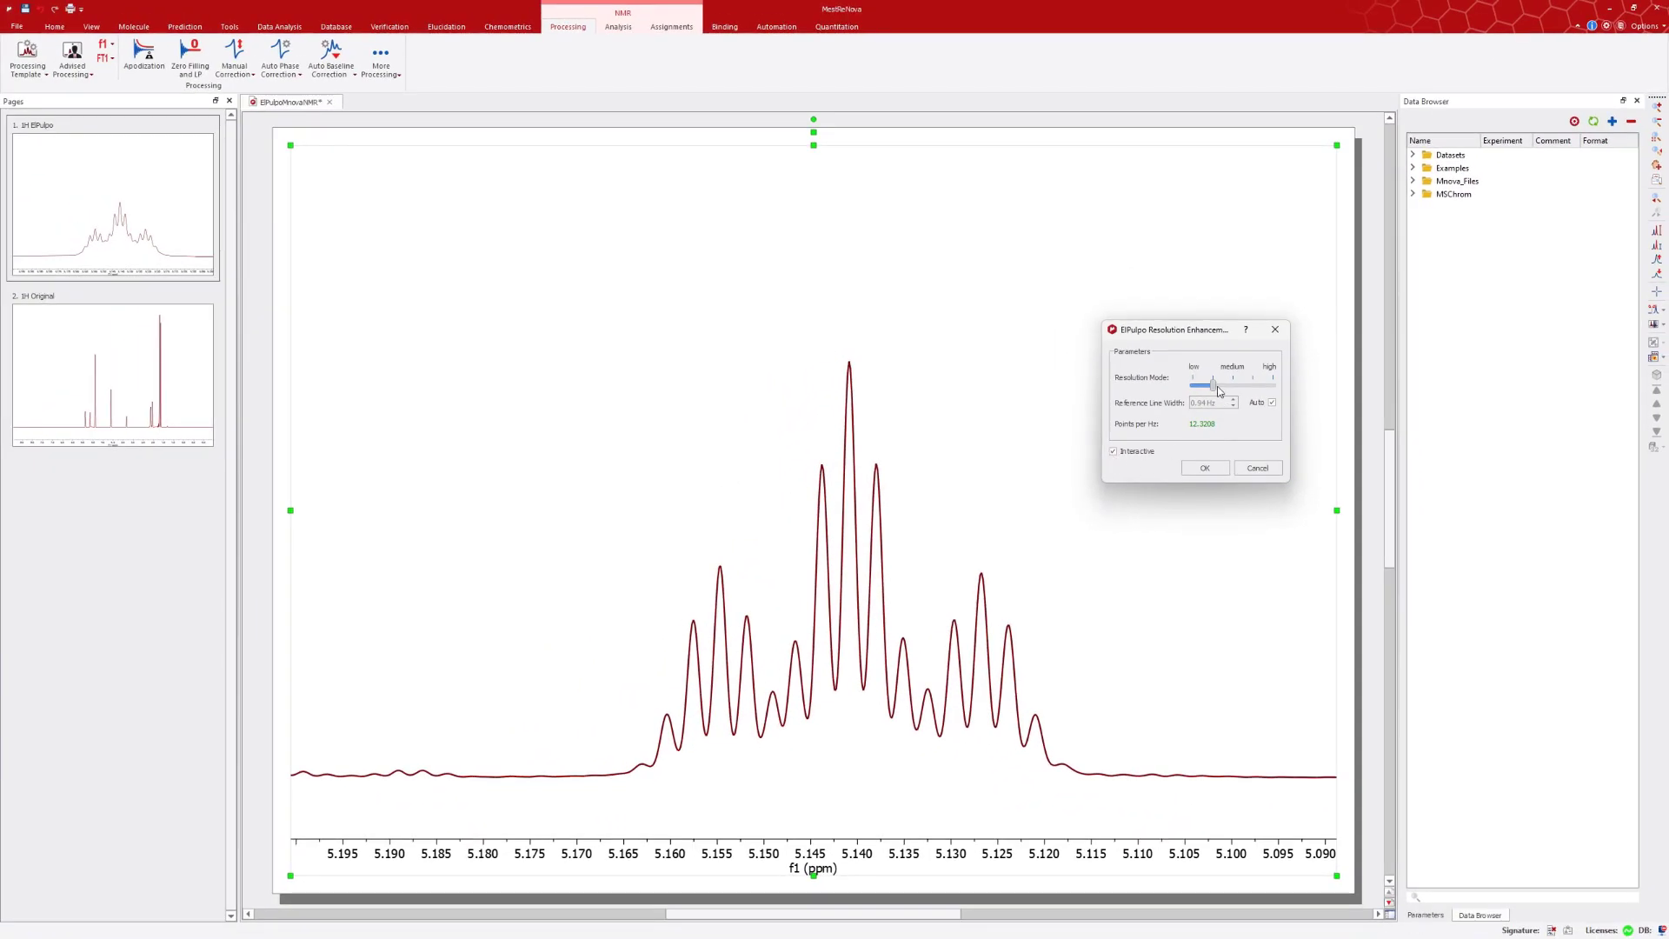
left_click_drag(1211, 391, 1279, 396)
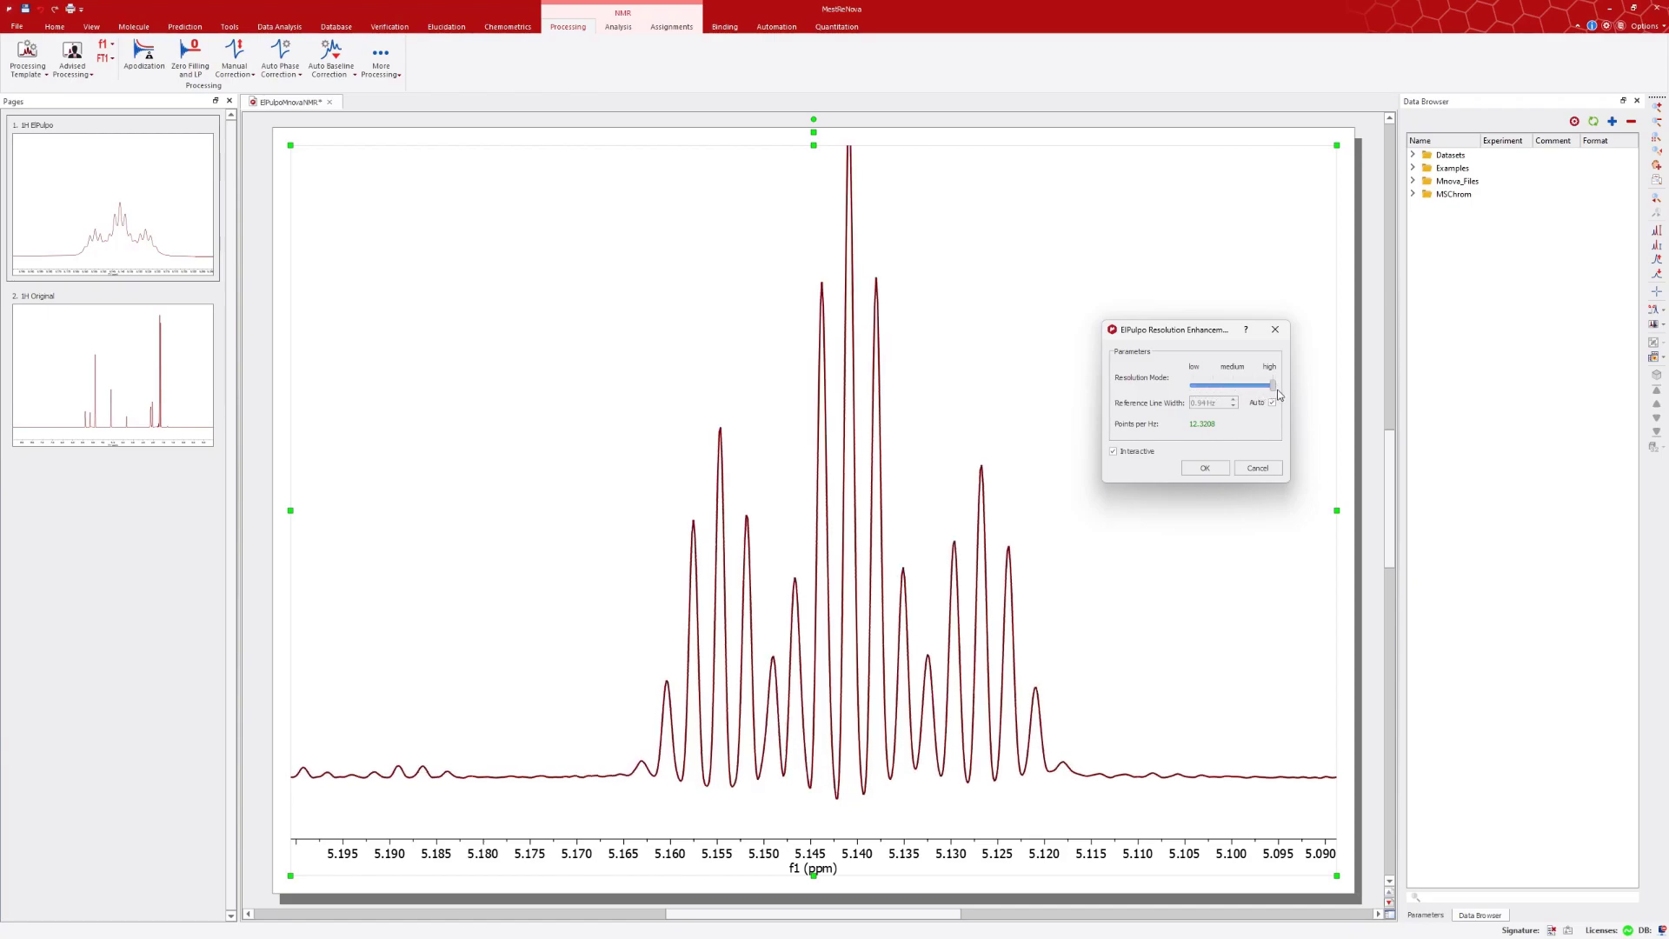
left_click(1216, 389)
left_click(1216, 390)
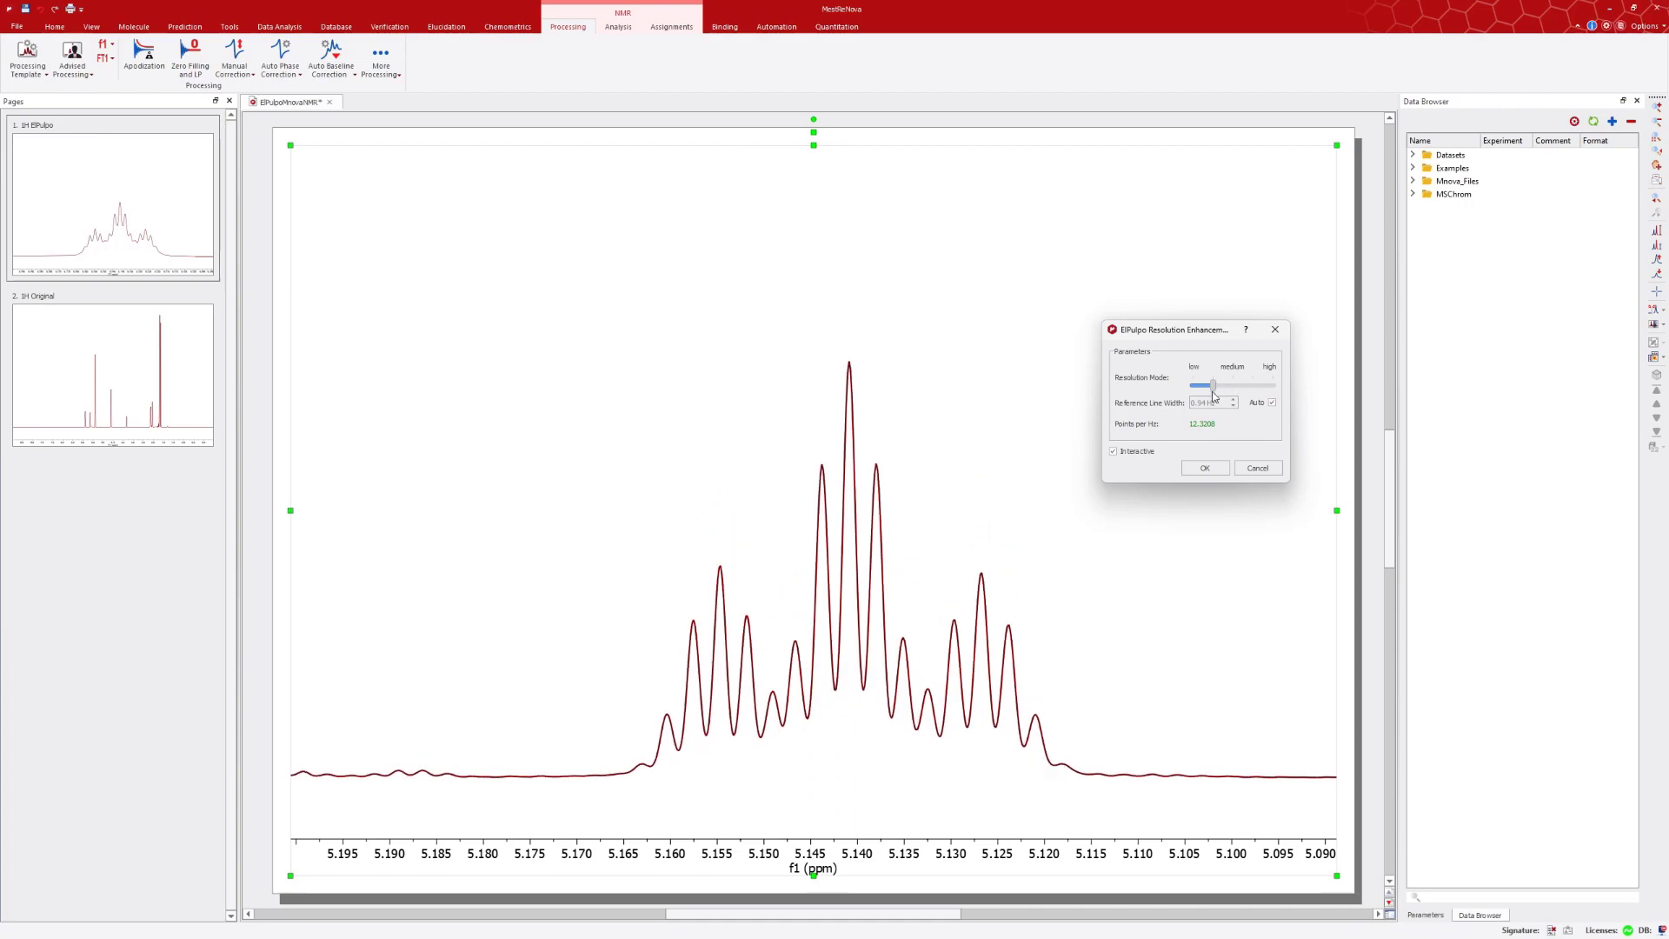
left_click(1205, 470)
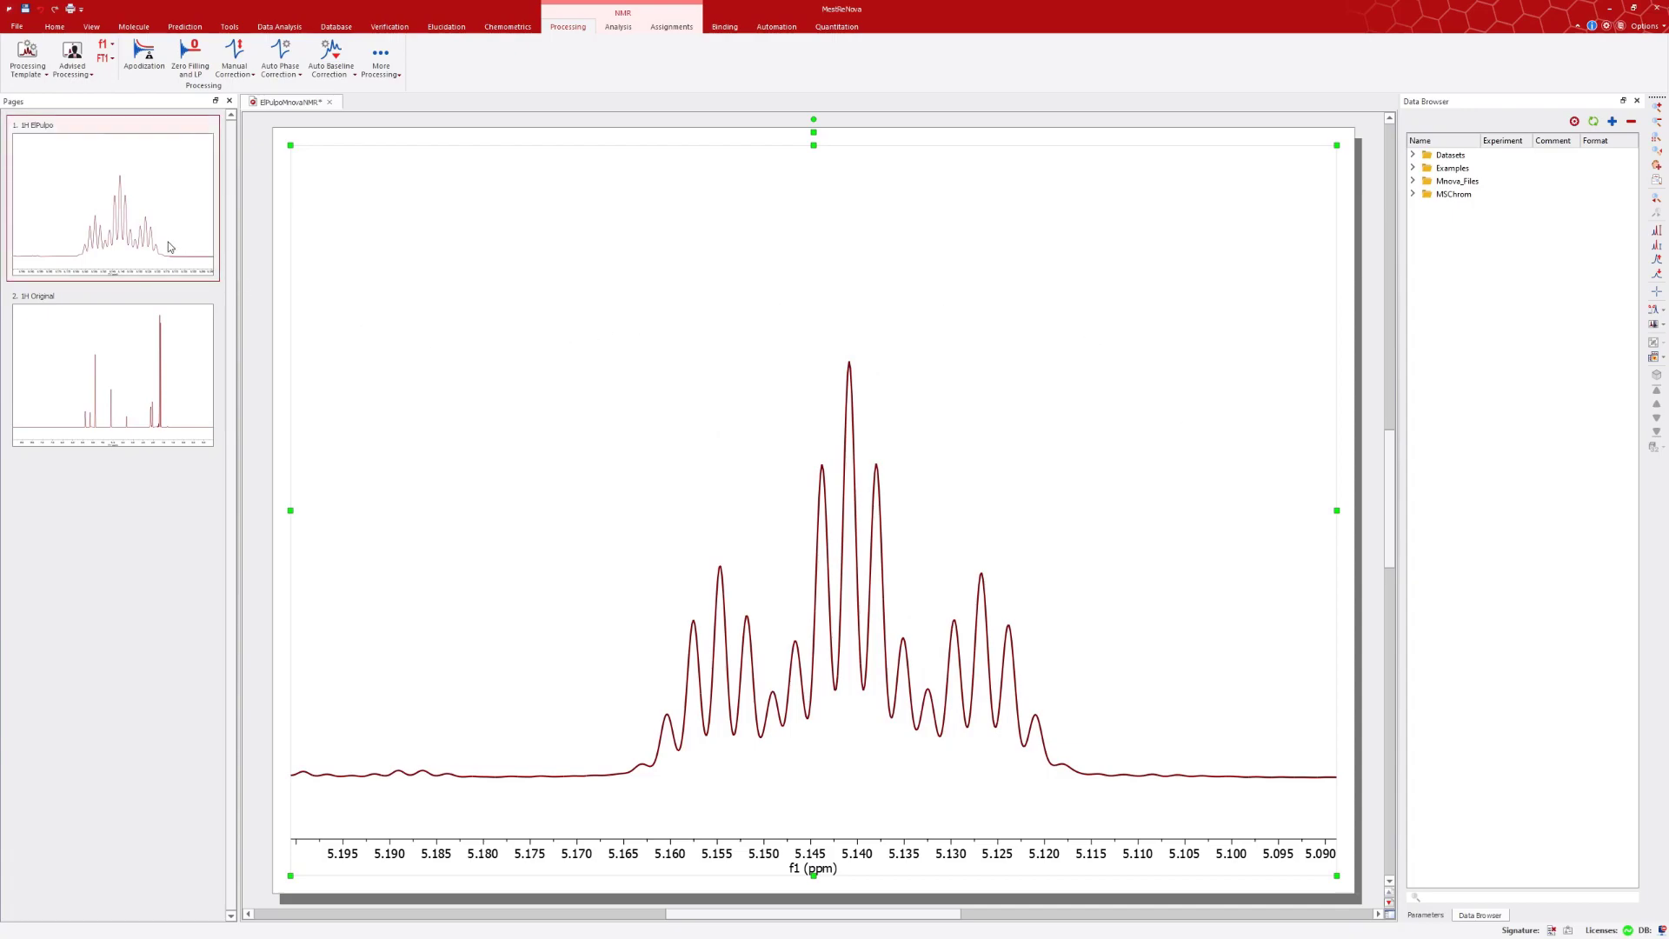
Stack the original and enhanced spectra on a new page, zoomed to 5.21–5.05 ppm
left_click(169, 362, "shift")
left_click(18, 56)
left_click_drag(661, 607, 675, 599)
scroll(566, 591, "up", 2)
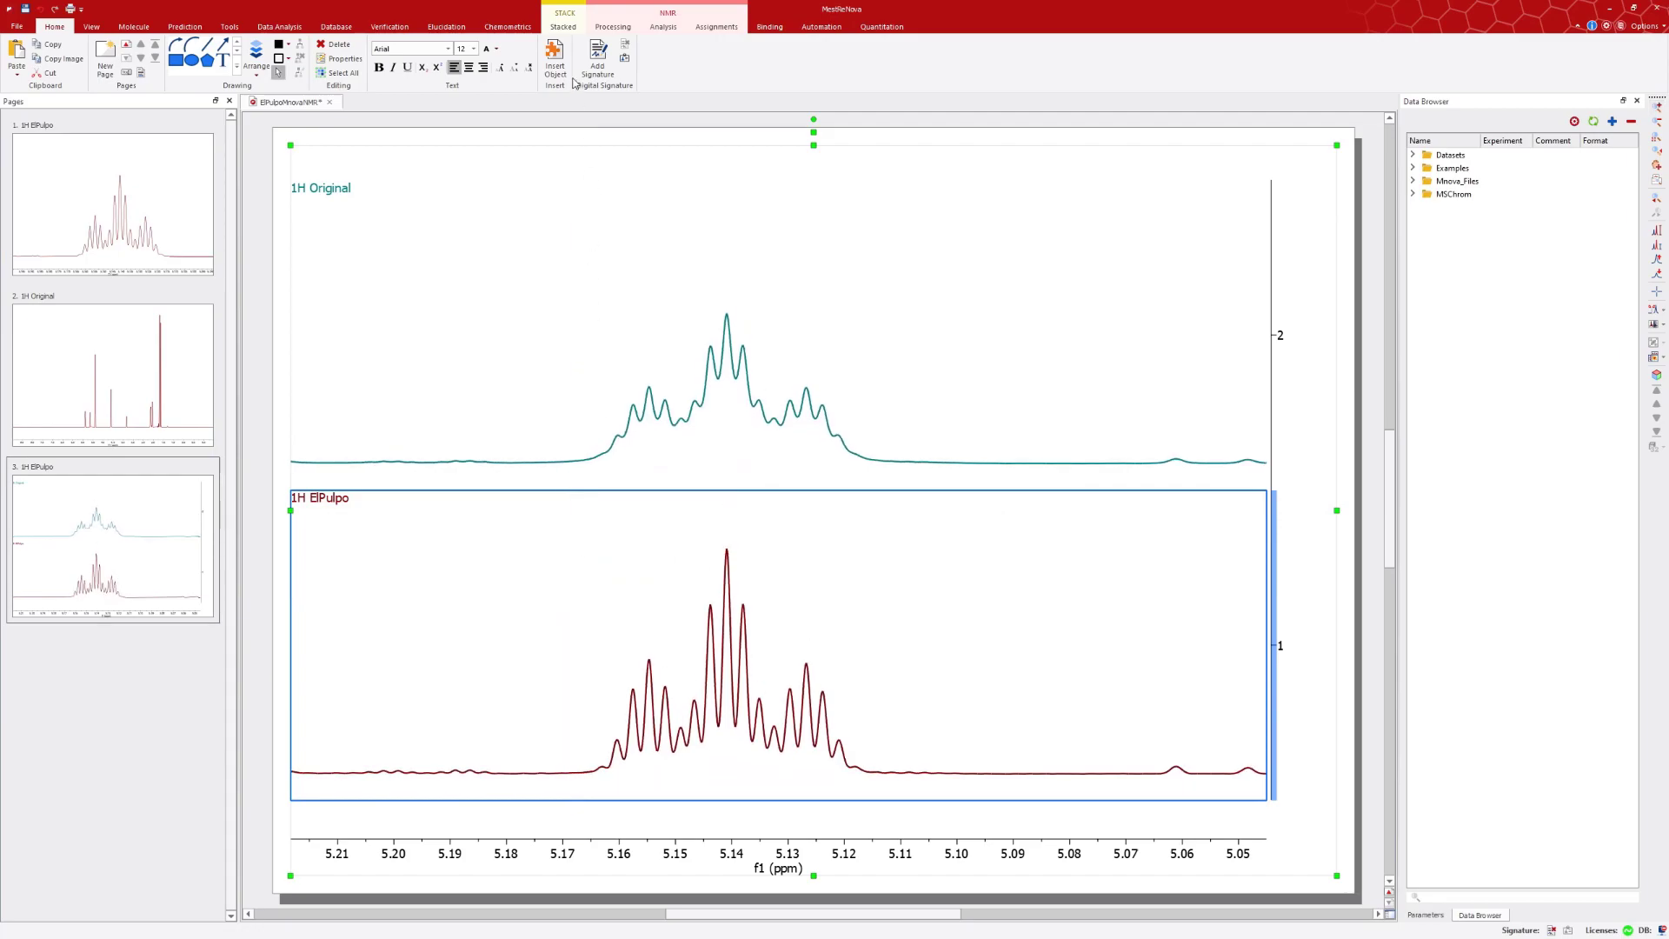
left_click(564, 26)
left_click(354, 61)
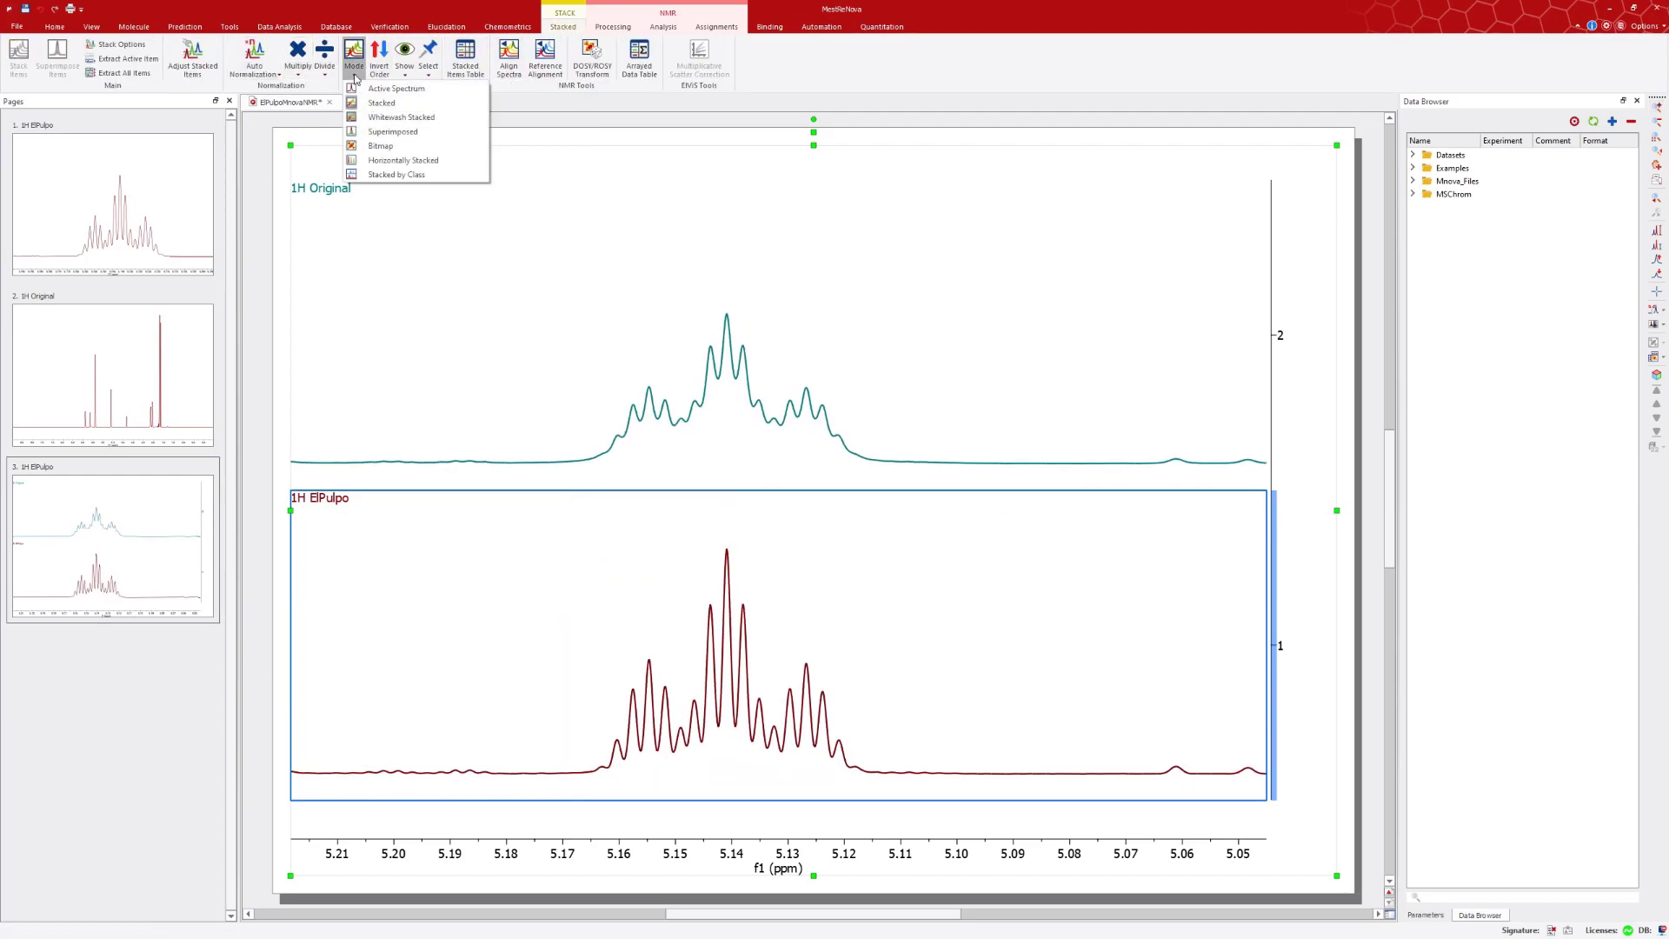
Superimpose both spectra and zoom to about 5.175–5.11 ppm on the multiplet
left_click(396, 131)
left_click_drag(546, 628, 996, 661)
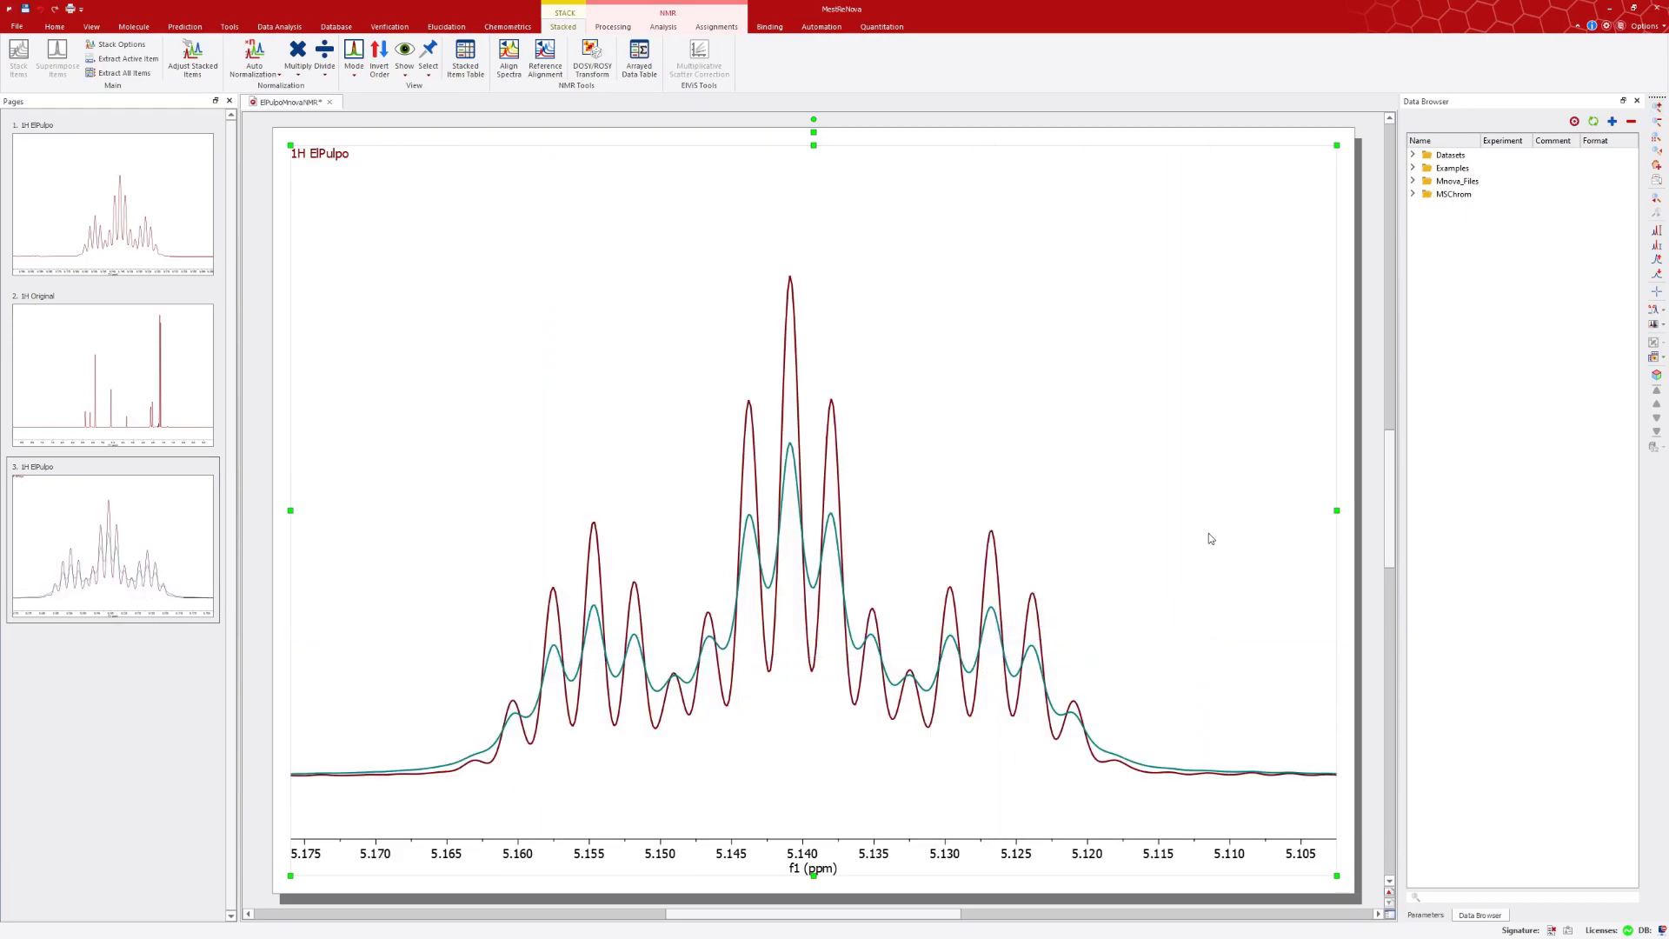
left_click(614, 29)
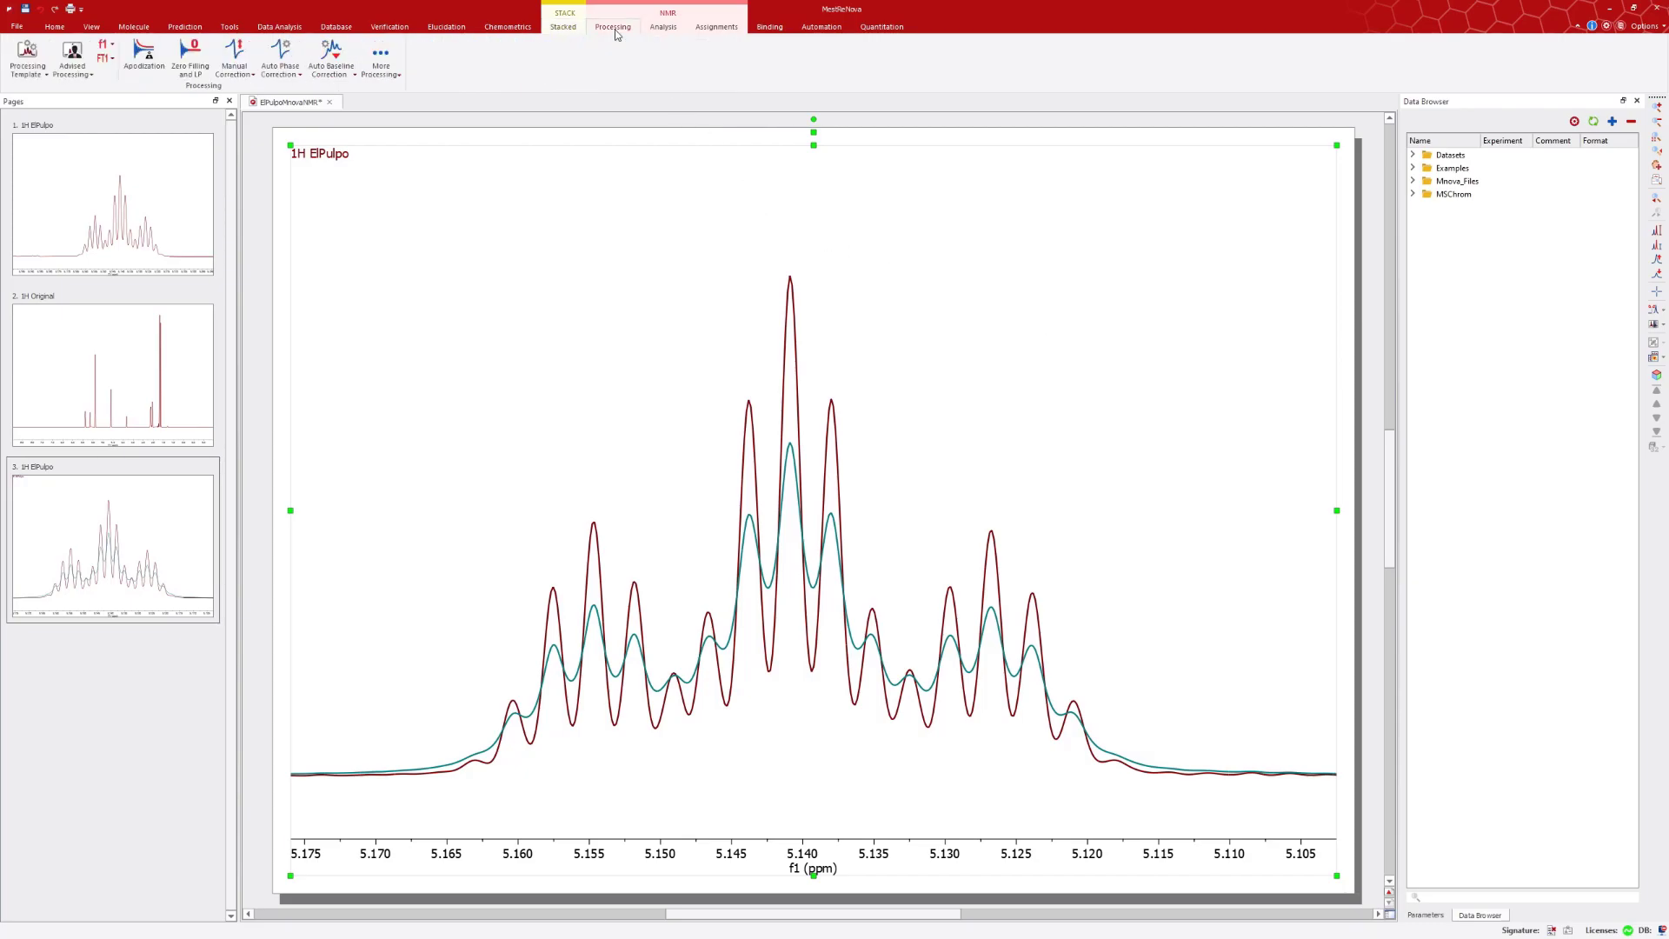
Inspect the template's ElPulpo settings: Mode 2 with automatic 0.94 Hz line width
left_click(27, 54)
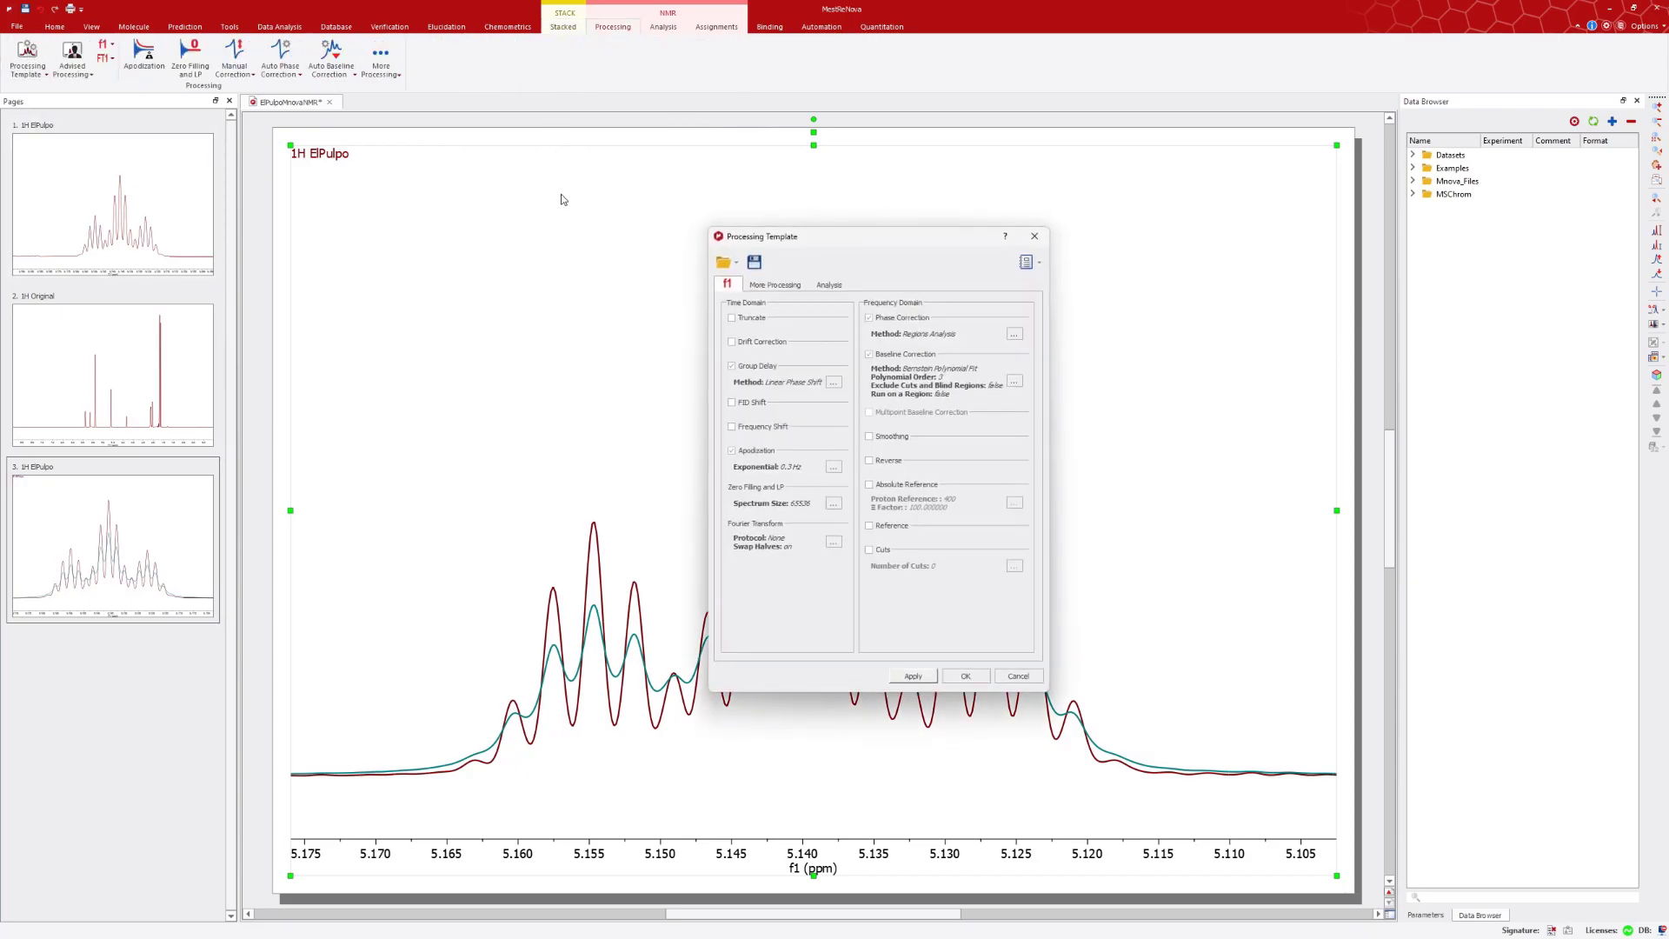
left_click_drag(864, 231, 1157, 196)
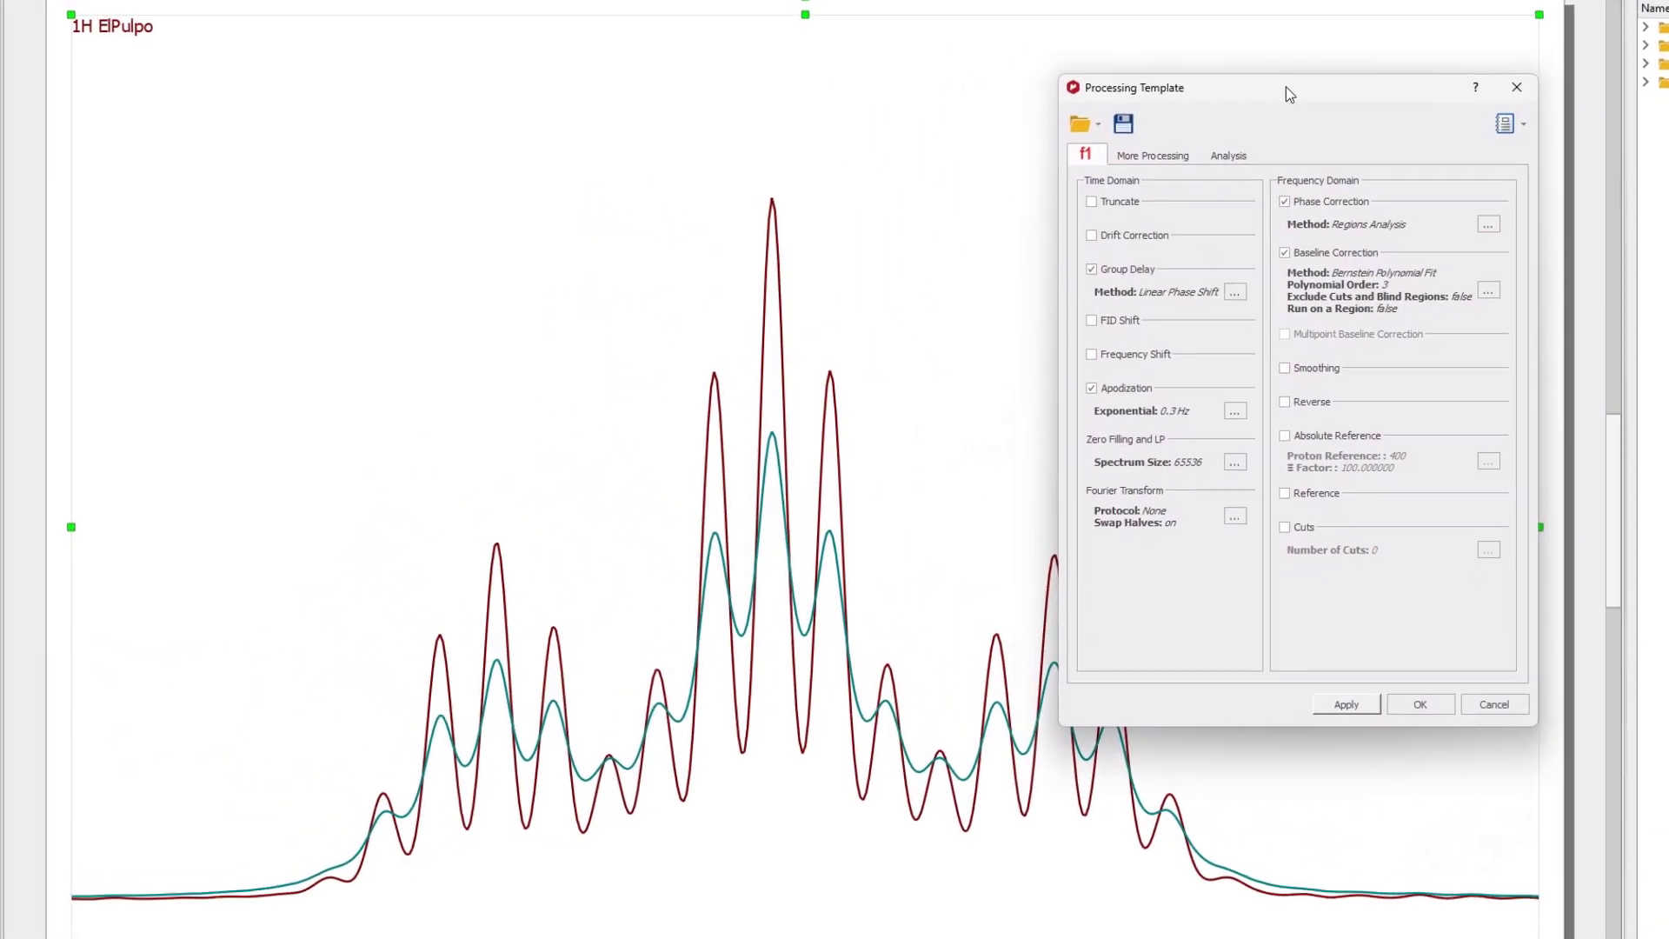
left_click_drag(1287, 90, 1234, 100)
left_click(1099, 163)
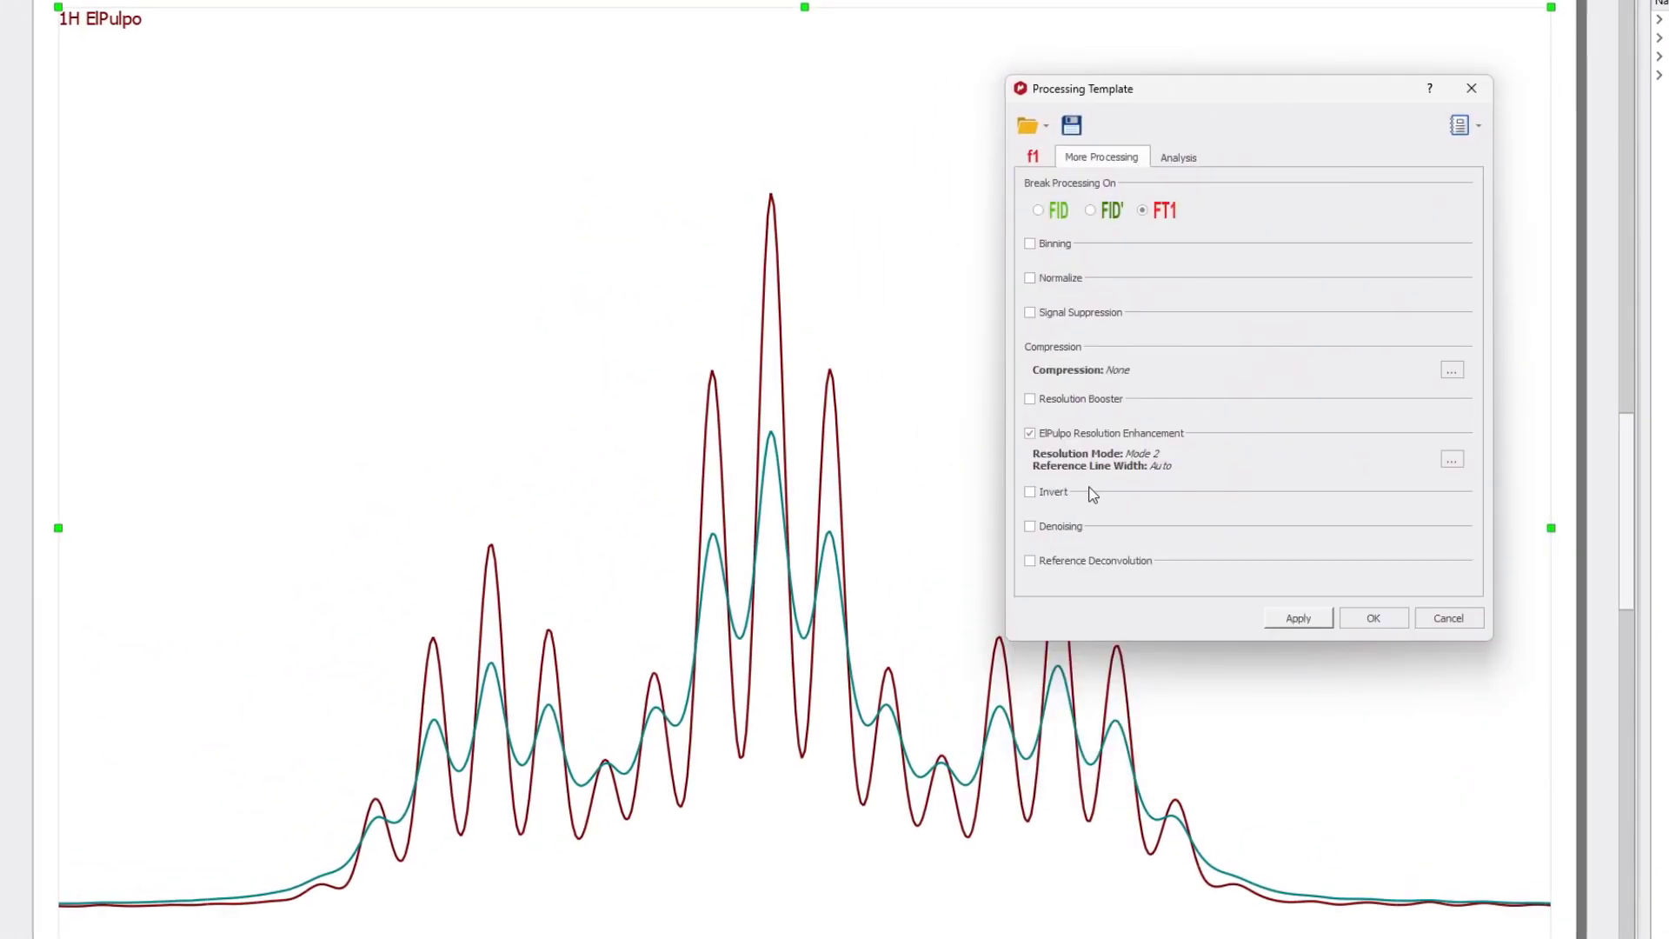
left_click(1452, 461)
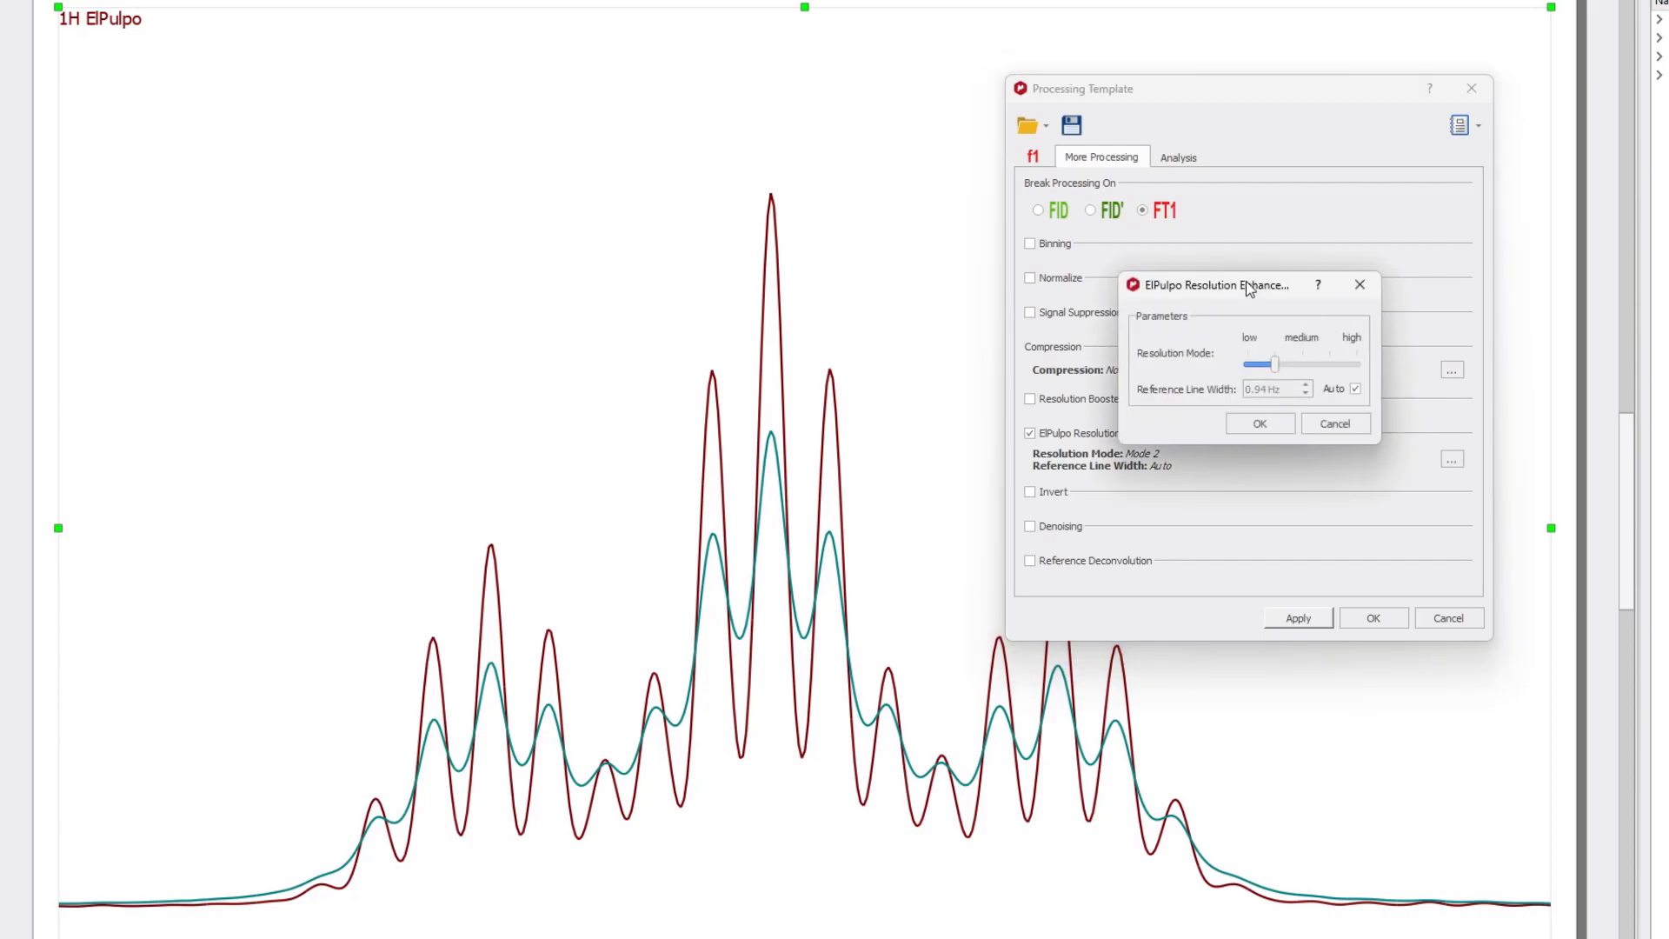
left_click_drag(1249, 288, 1337, 211)
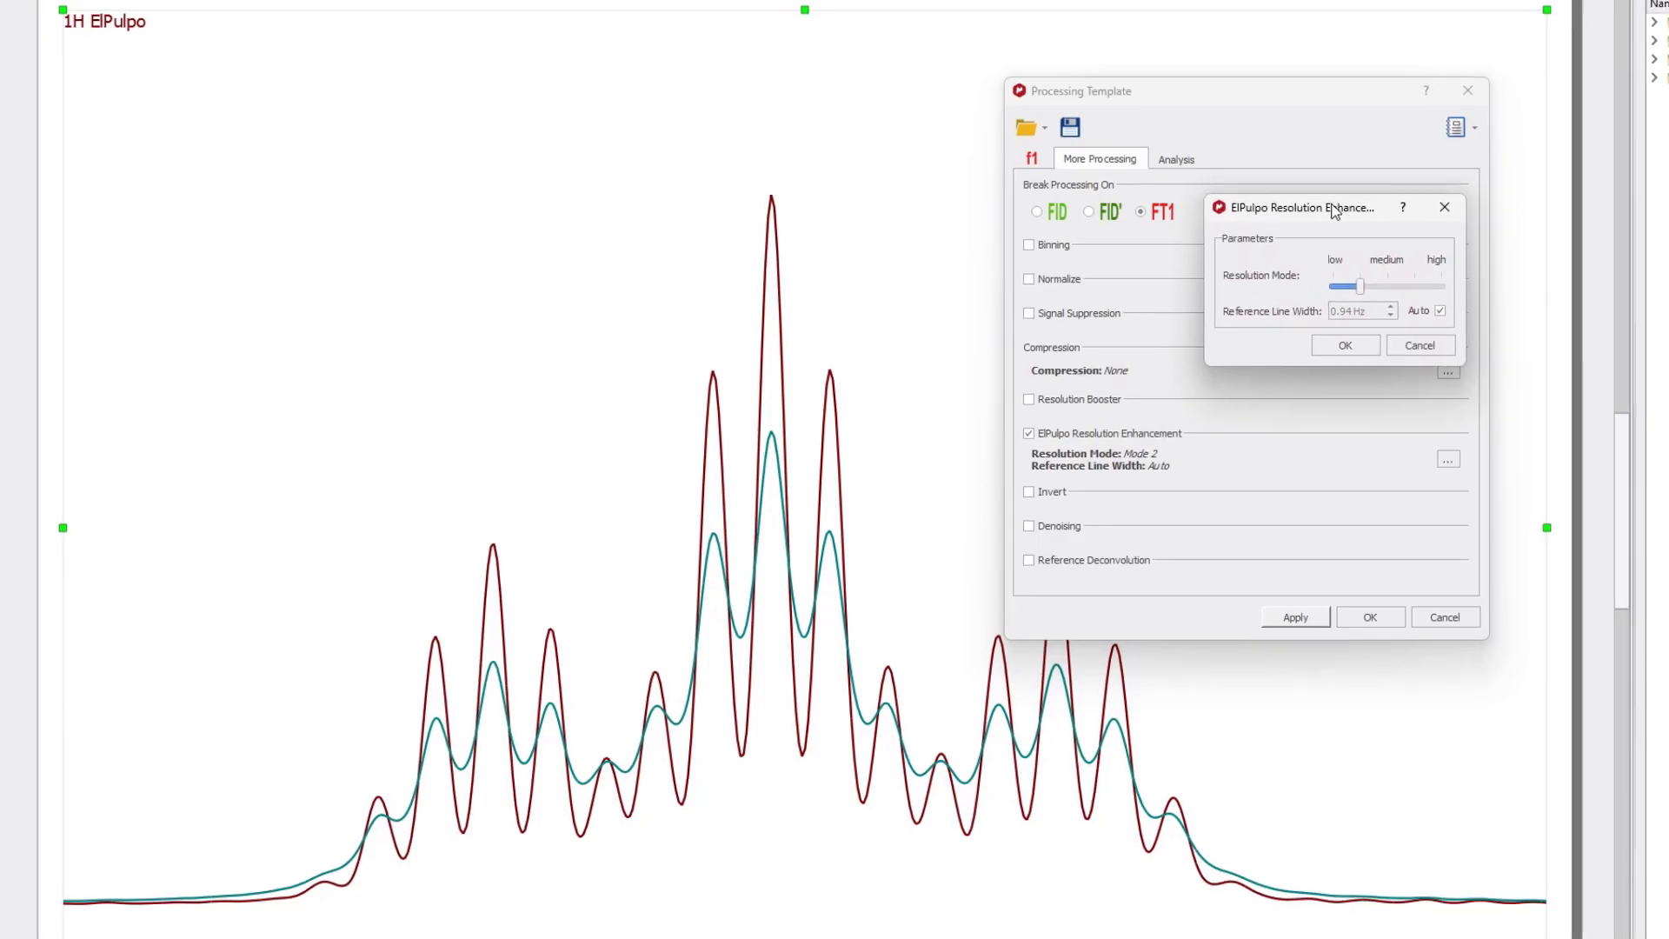